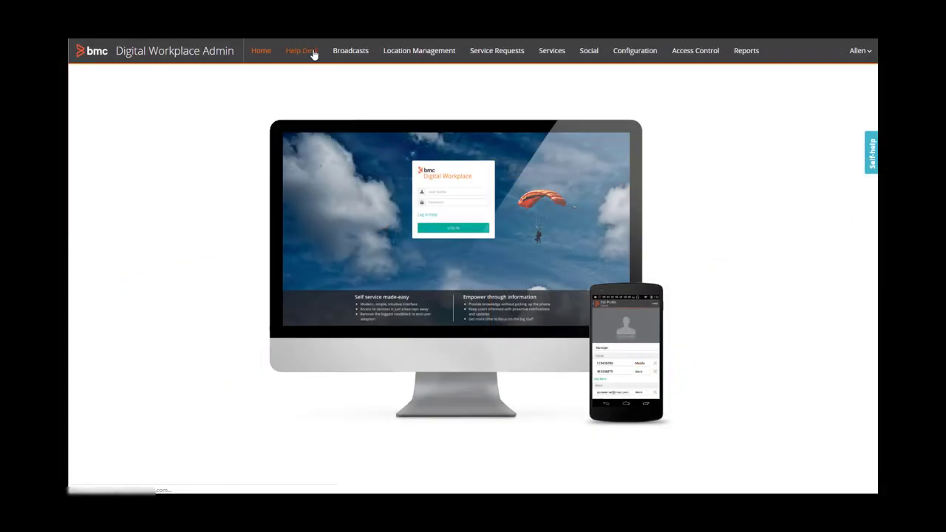
Step: Review the help desk calendar pages and show the contact options for the Account Problems contact type
left_click(314, 55)
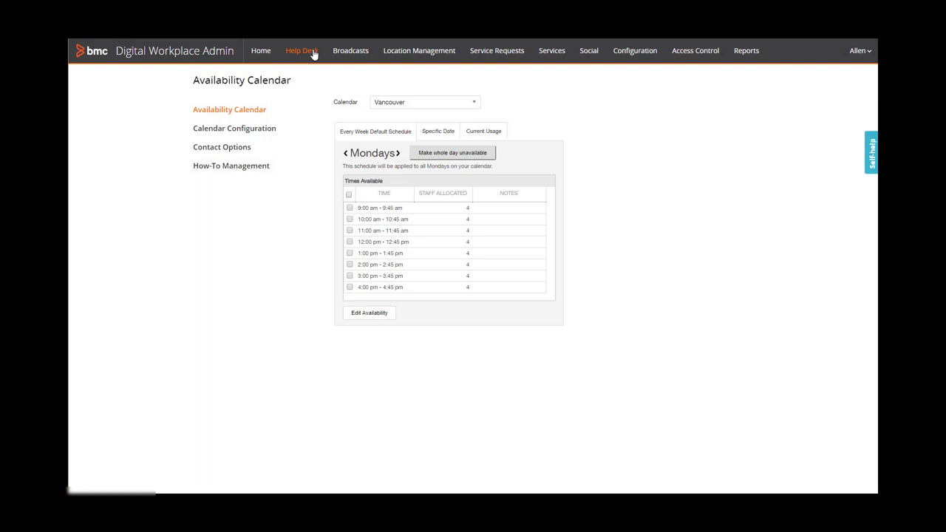
left_click(268, 132)
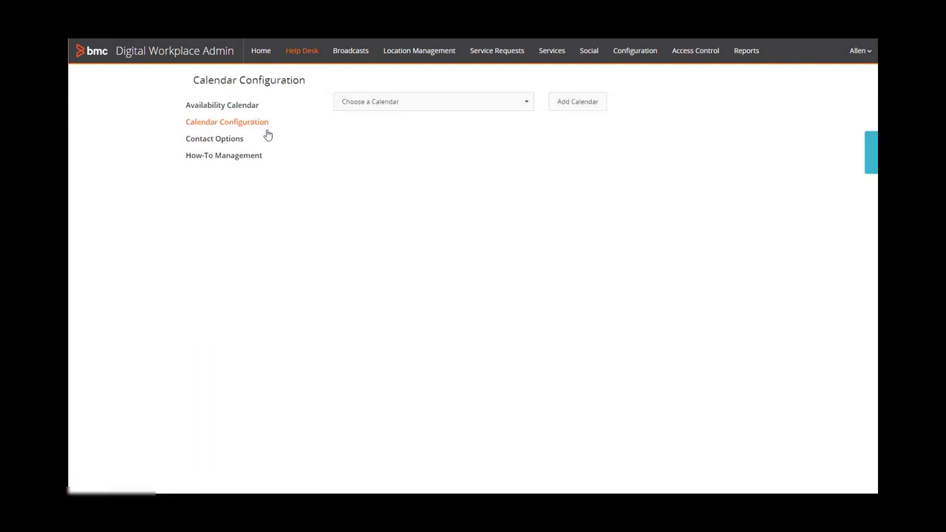
left_click(237, 140)
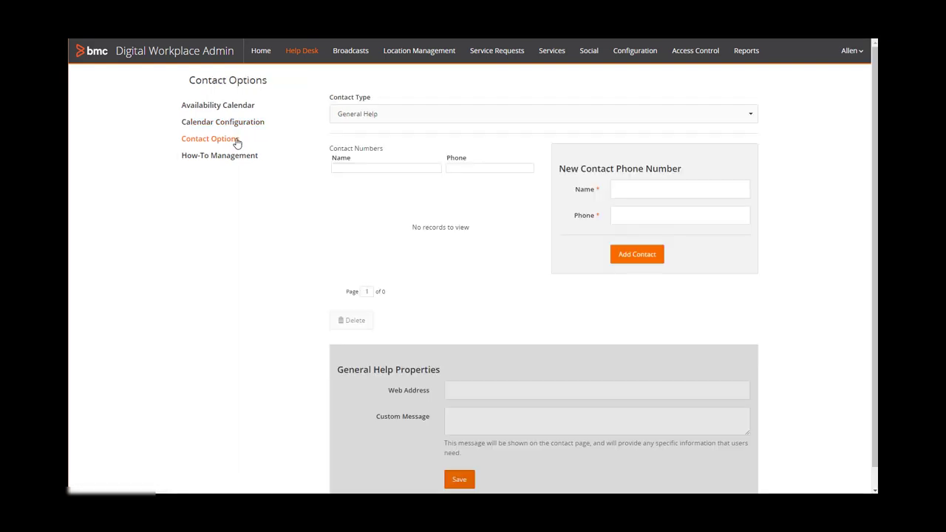
left_click(392, 121)
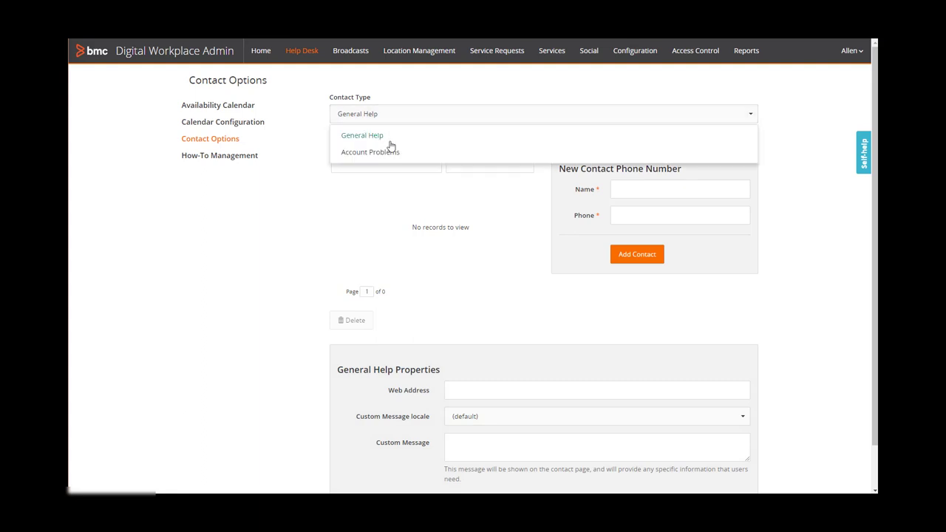
left_click(388, 154)
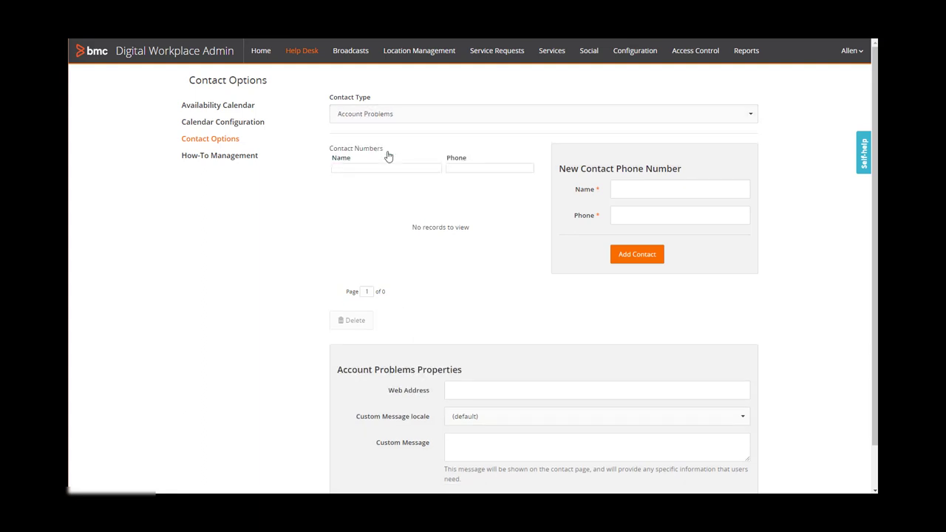
Step: Open a blank How-To Properties form in the help desk's How-To Management
left_click(255, 157)
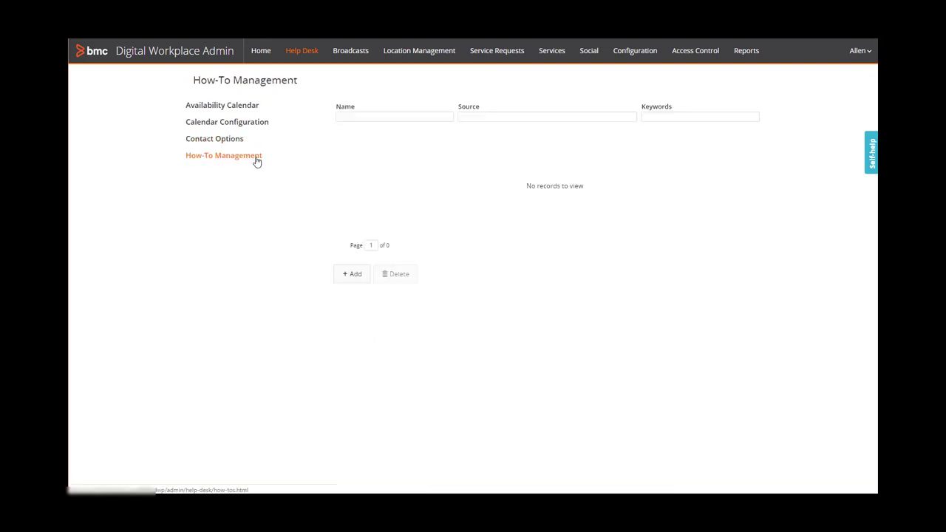
left_click(351, 275)
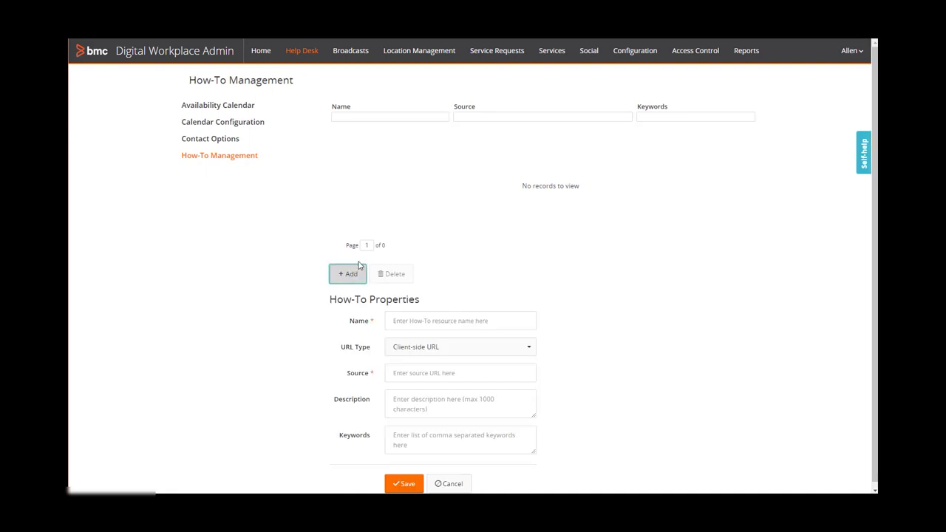
Step: View the existing broadcasts and open a blank form for sending a broadcast
left_click(352, 51)
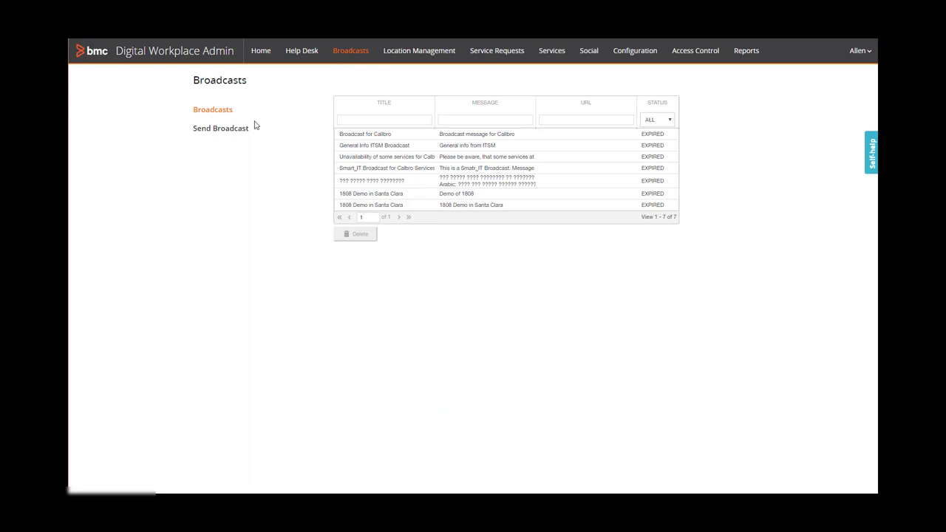
left_click(242, 130)
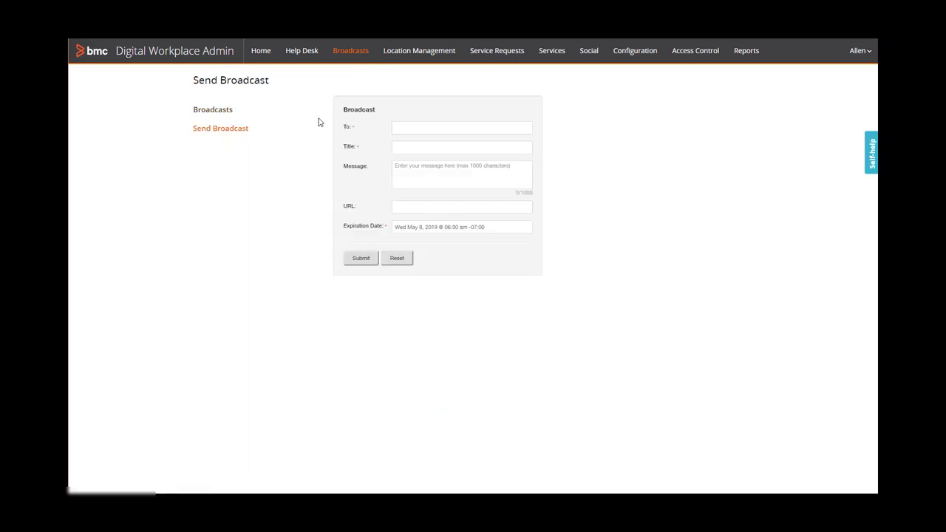
Step: View the list of locations and the catalog settings for service requests
left_click(418, 53)
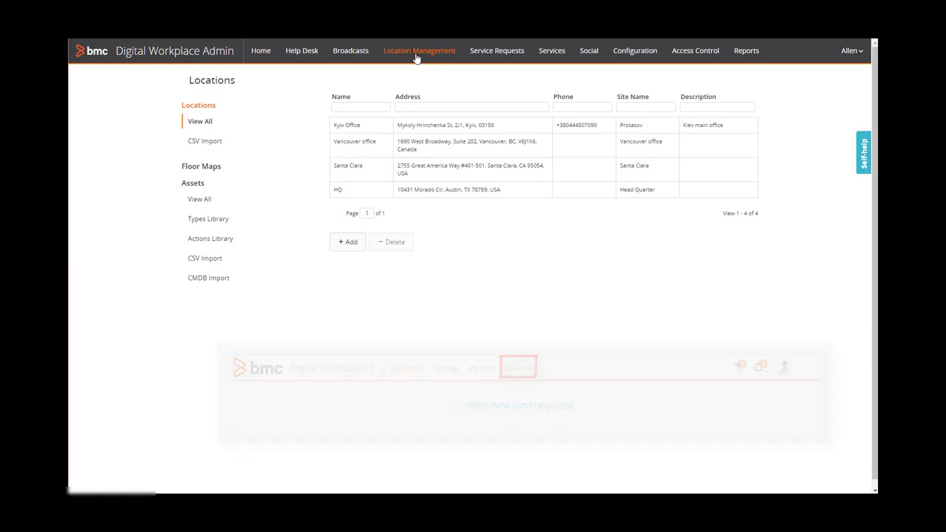
left_click(488, 51)
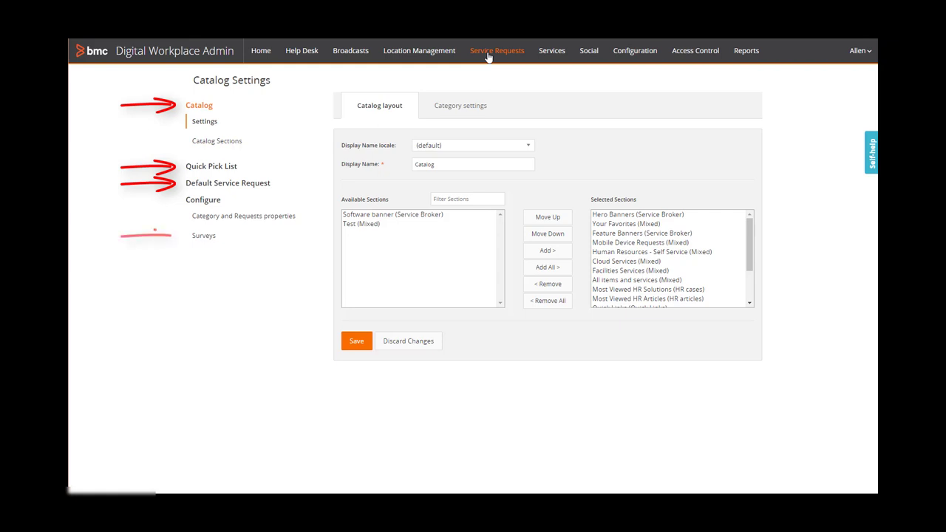
Step: Open the blank forms for adding a service under Service Availability and a new service action
left_click(544, 53)
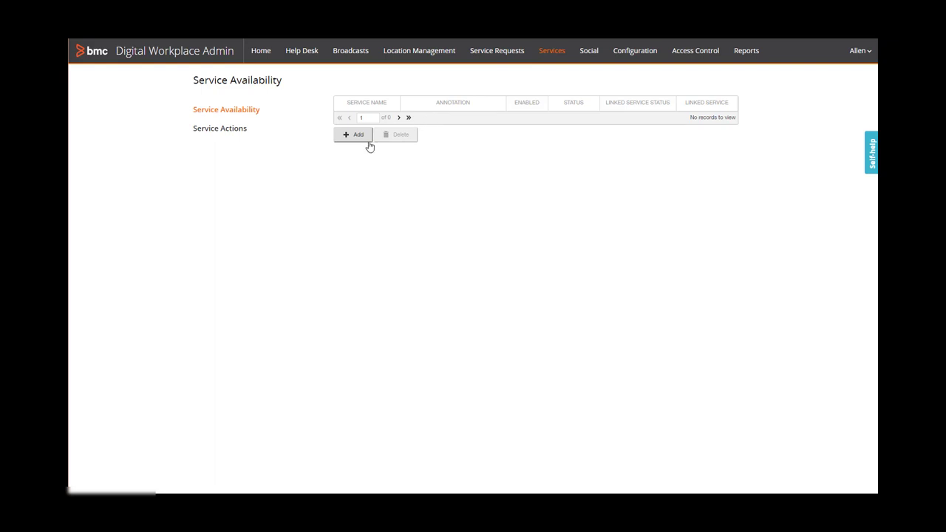
left_click(359, 139)
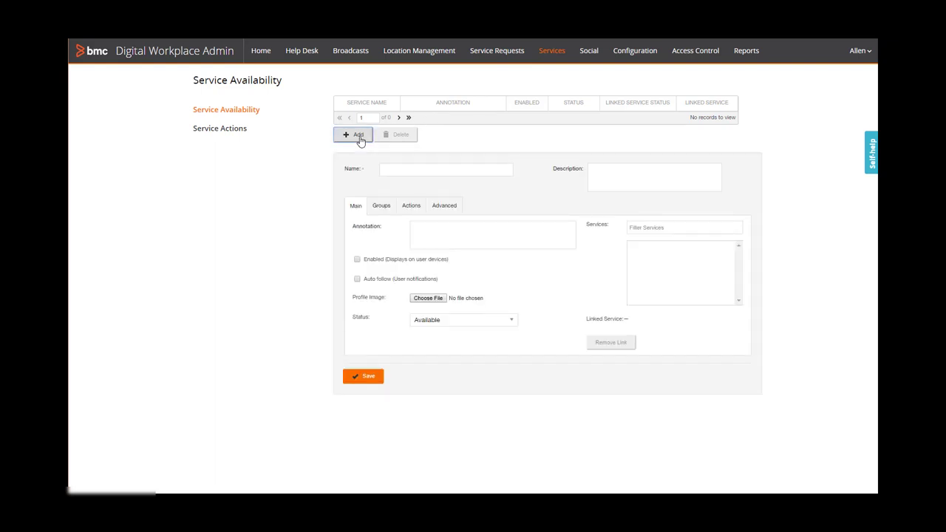
left_click(233, 133)
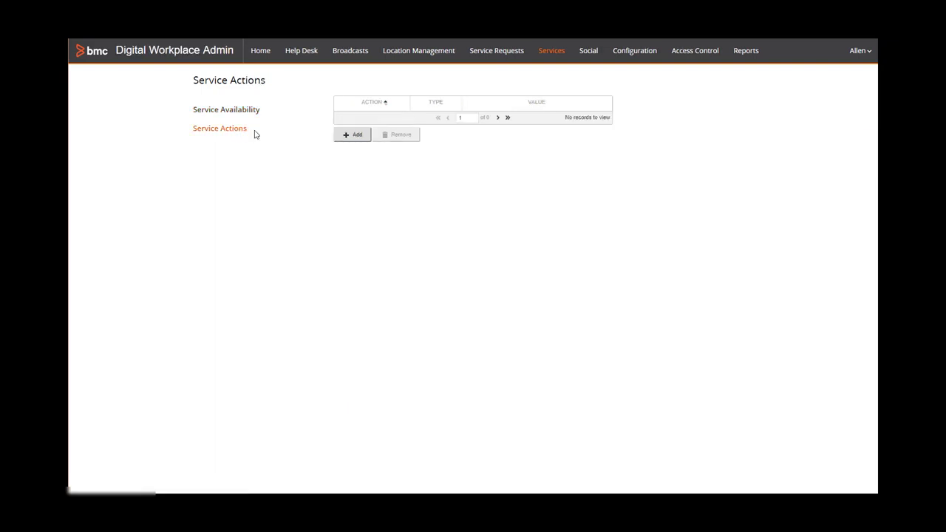
left_click(359, 137)
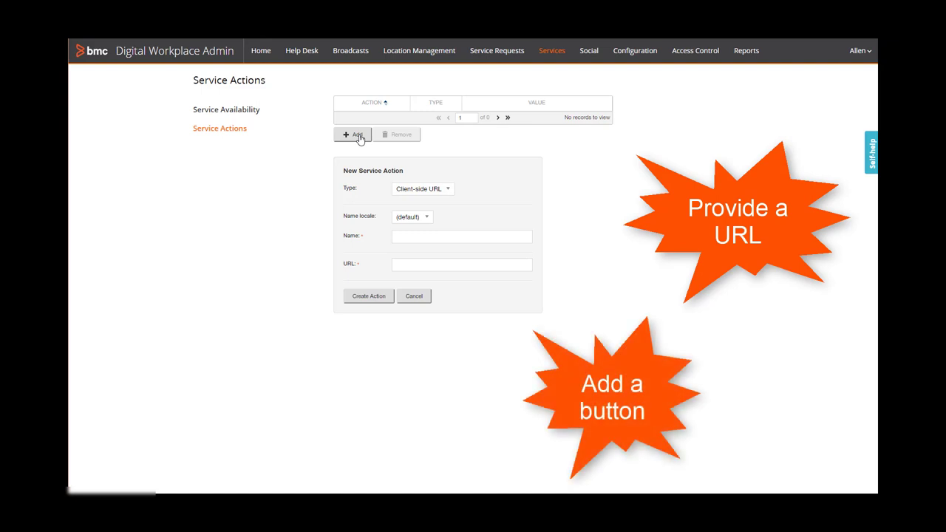
Step: Select the social timeline post about setting up a two-days training event
left_click(589, 52)
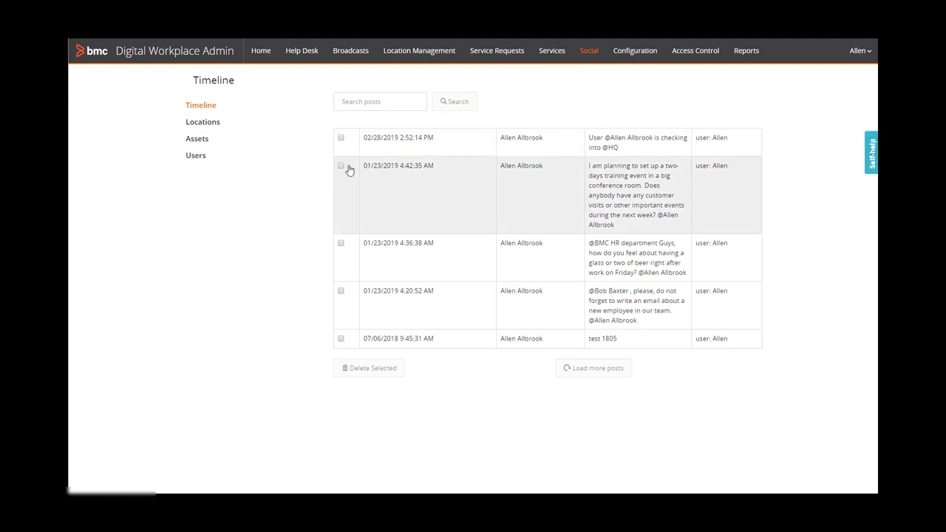
left_click(341, 166)
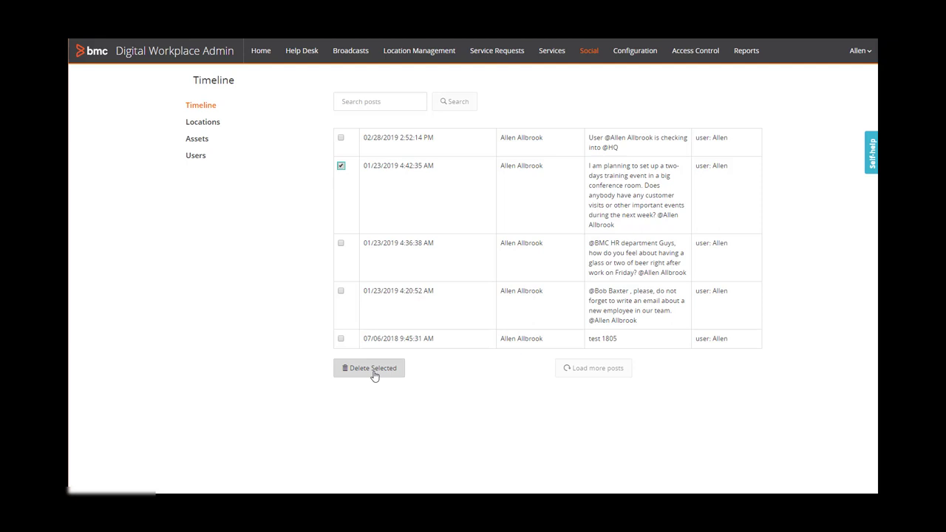
Step: Enable the Appointments feature in the application features configuration
left_click(625, 52)
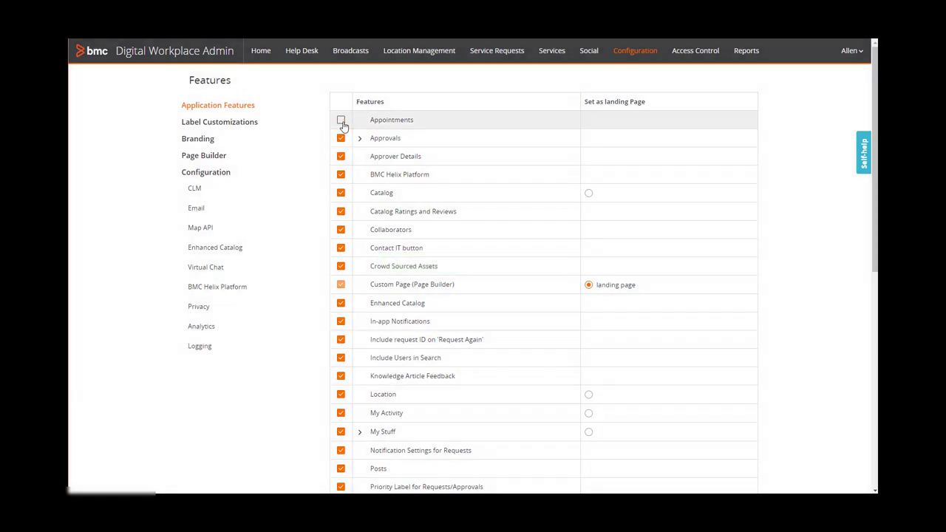
left_click(342, 123)
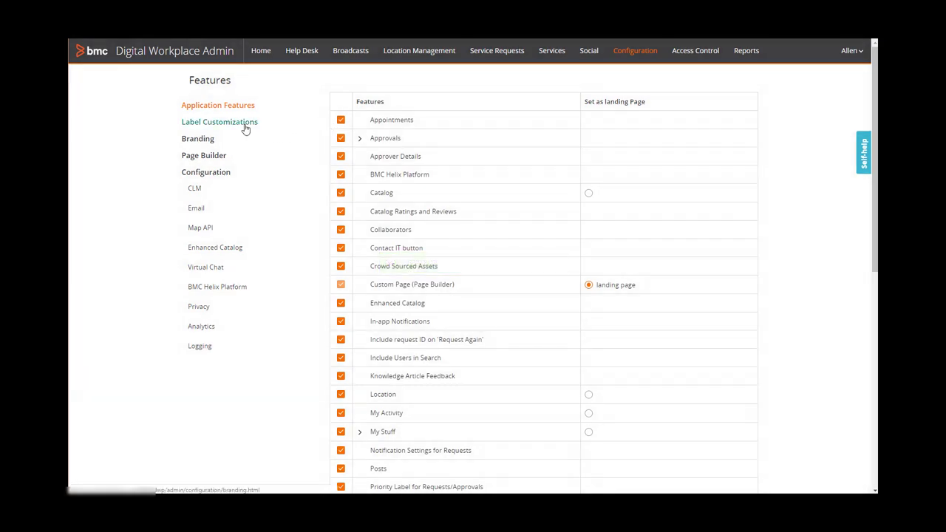
Step: Review the label customizations, branding settings and Page Builder layout, closing the branding and page editors without changes
left_click(246, 127)
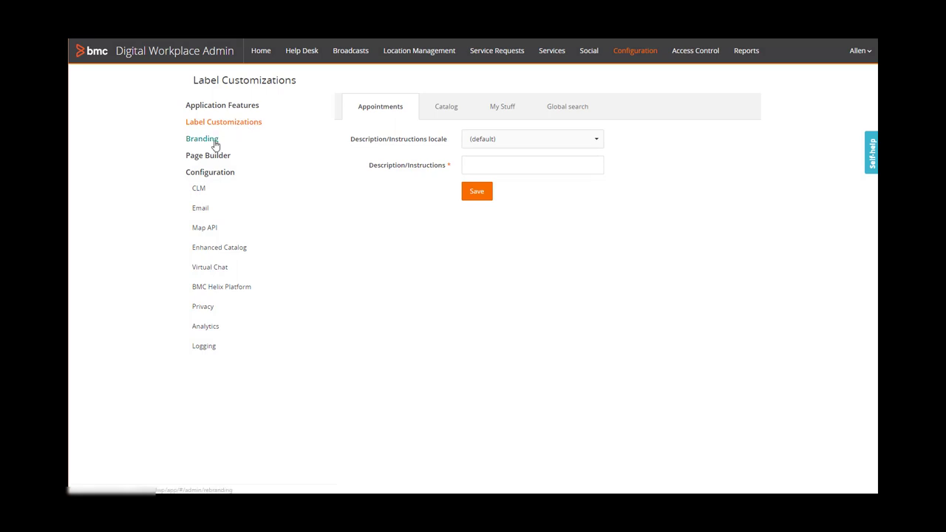
left_click(213, 140)
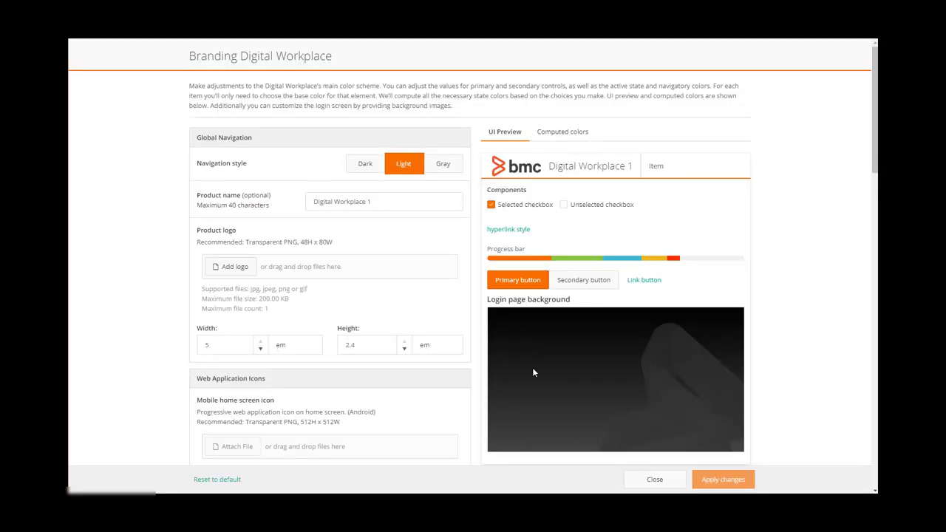
left_click(654, 483)
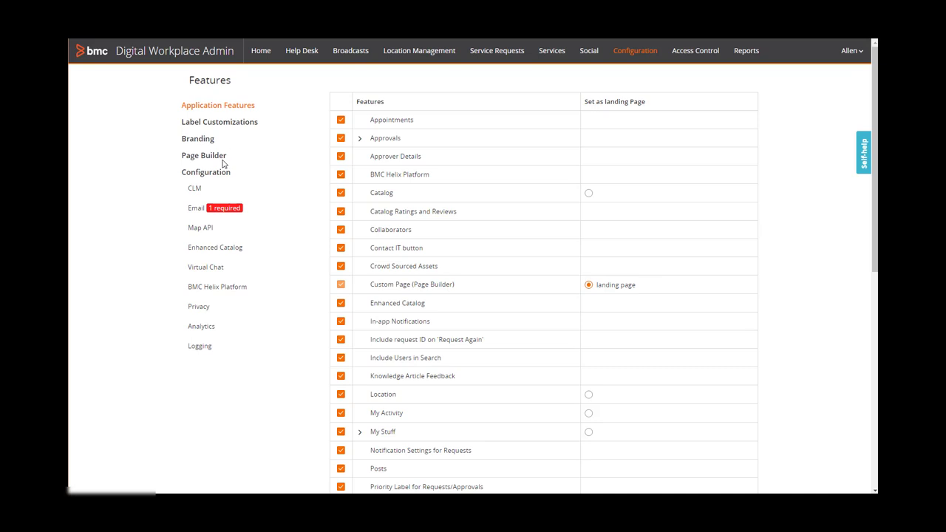
left_click(214, 158)
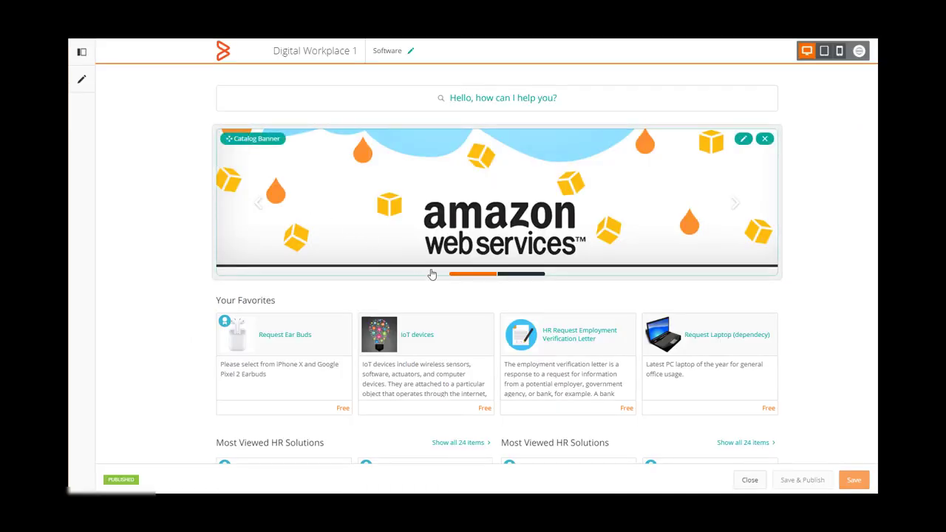
left_click(747, 485)
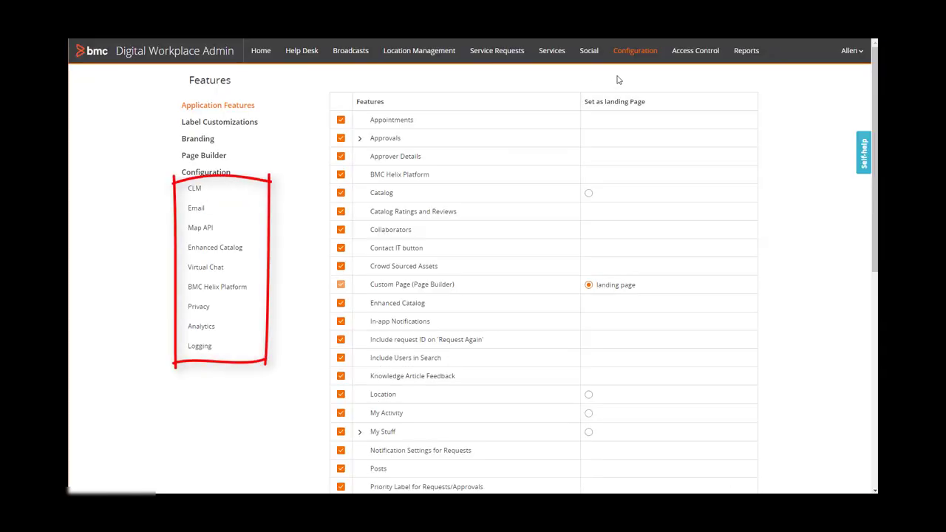
Step: Remove Service Requests access from the first listed administrator and Services access from the last one, and update all administrators
left_click(695, 53)
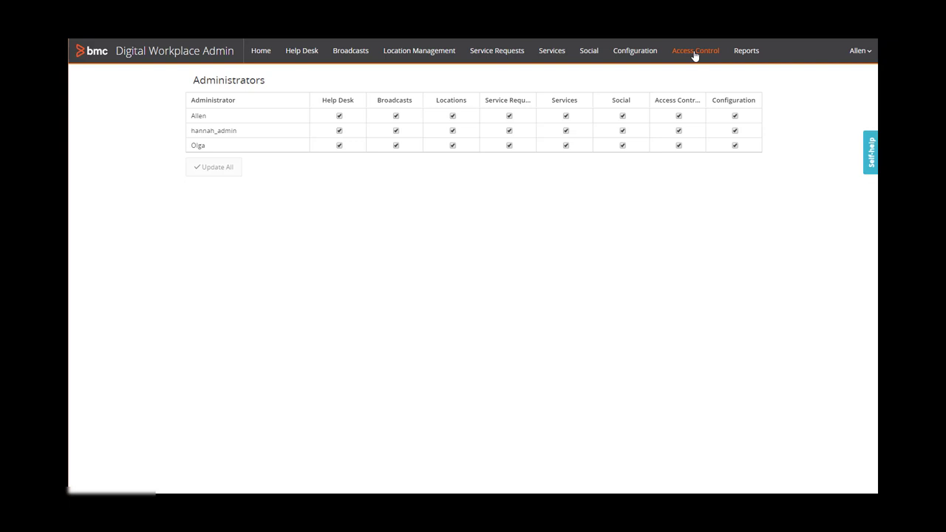
left_click(509, 116)
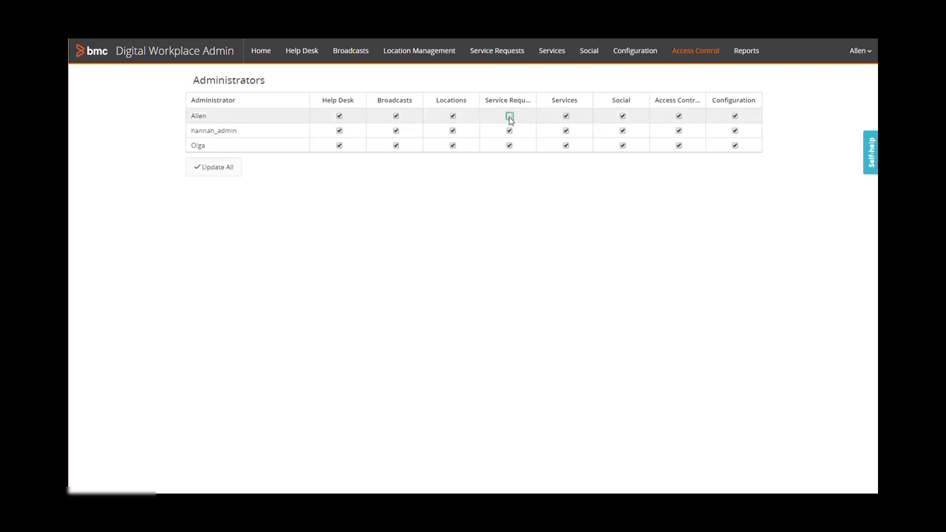
left_click(566, 145)
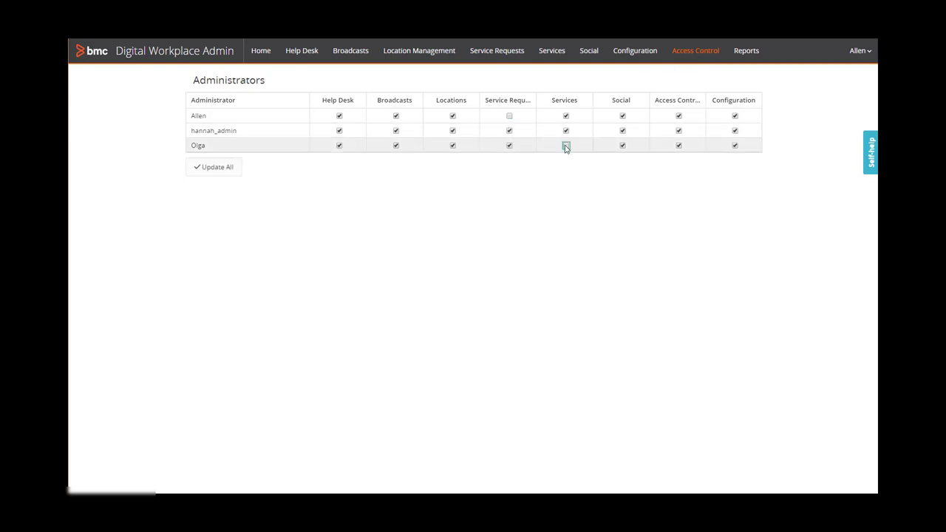
left_click(216, 168)
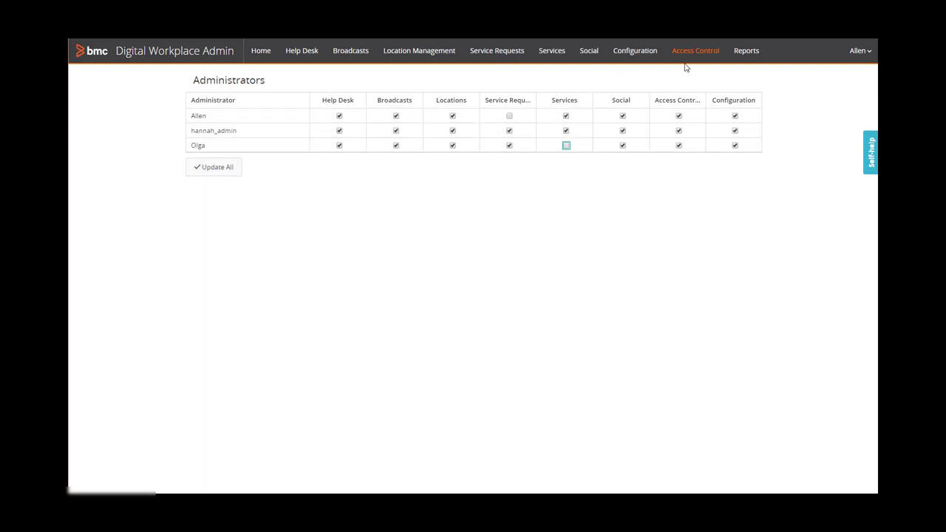
Step: Filter the Digital Workplace Active User Report to the date range 04/01/2019 to 04/30/2019
left_click(743, 51)
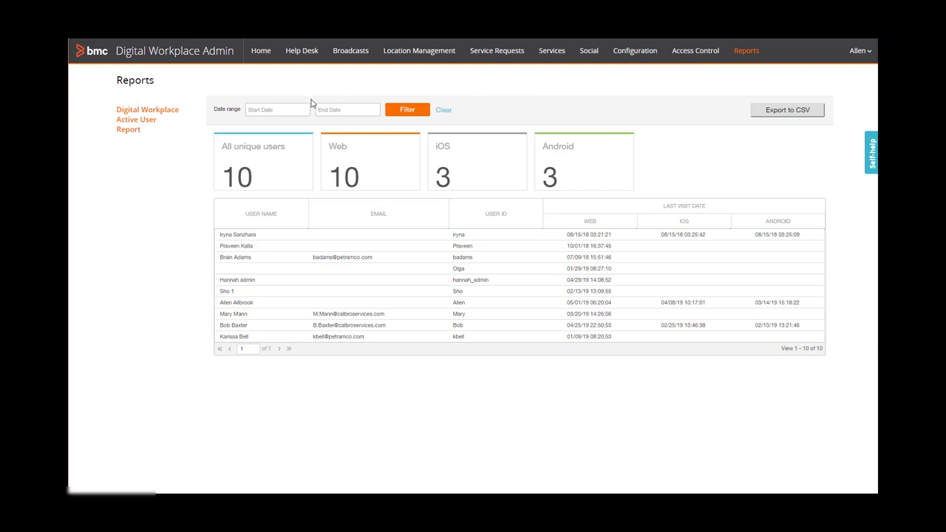
left_click(292, 110)
left_click(253, 123)
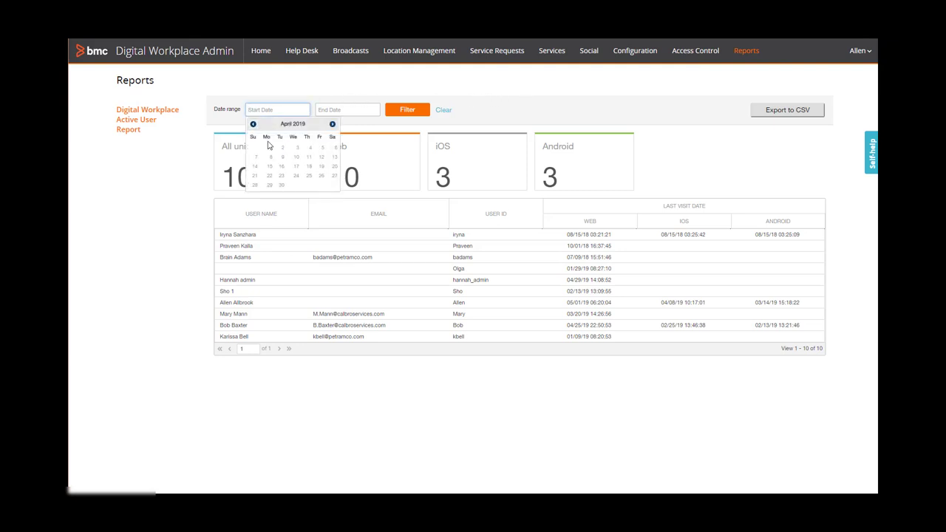
left_click(270, 148)
left_click(329, 110)
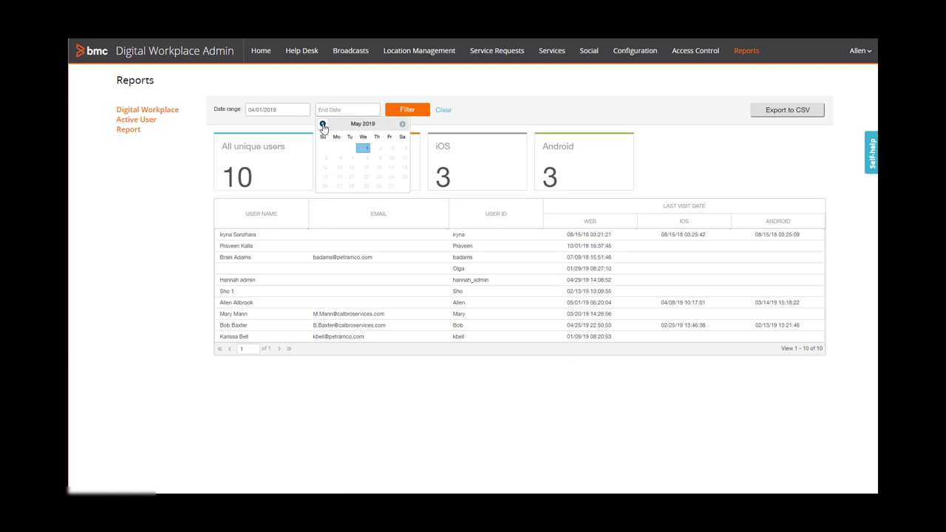
left_click(323, 124)
left_click(351, 185)
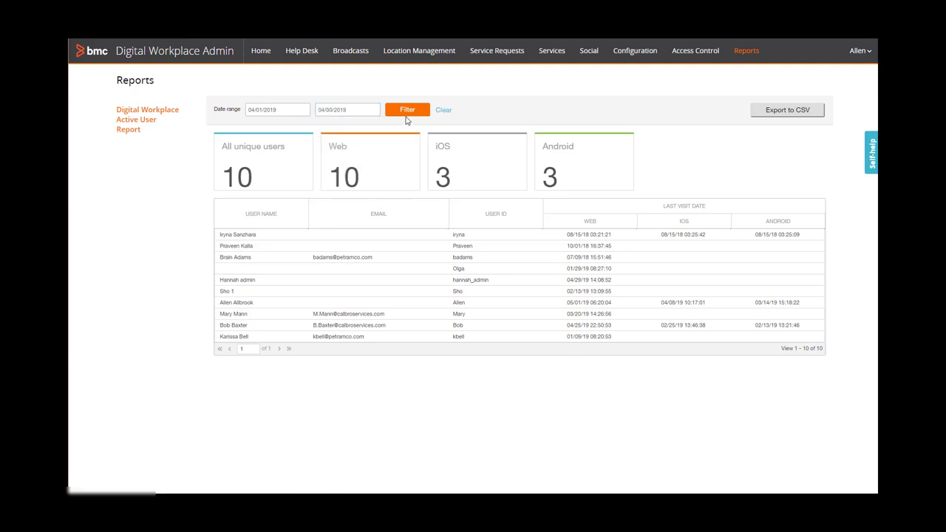
left_click(407, 113)
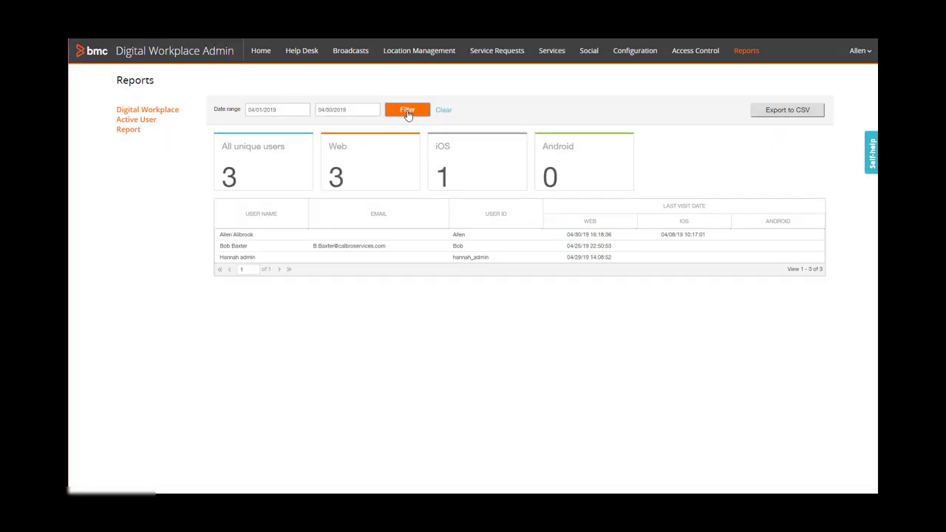